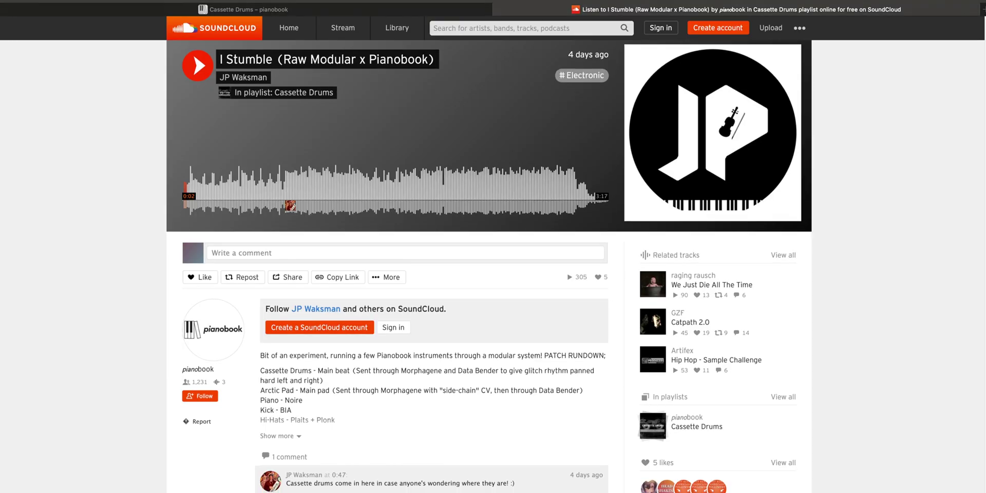
Step: Load Kontakt 5 Multi-Output (25xStereo) into the Inst 1 instrument slot
scroll(493, 257, "down", 2)
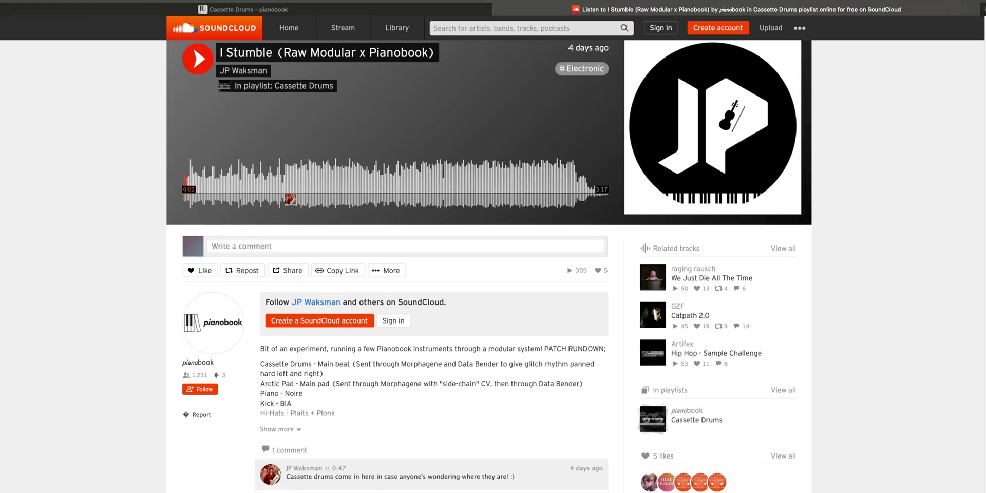
scroll(493, 257, "down", 1)
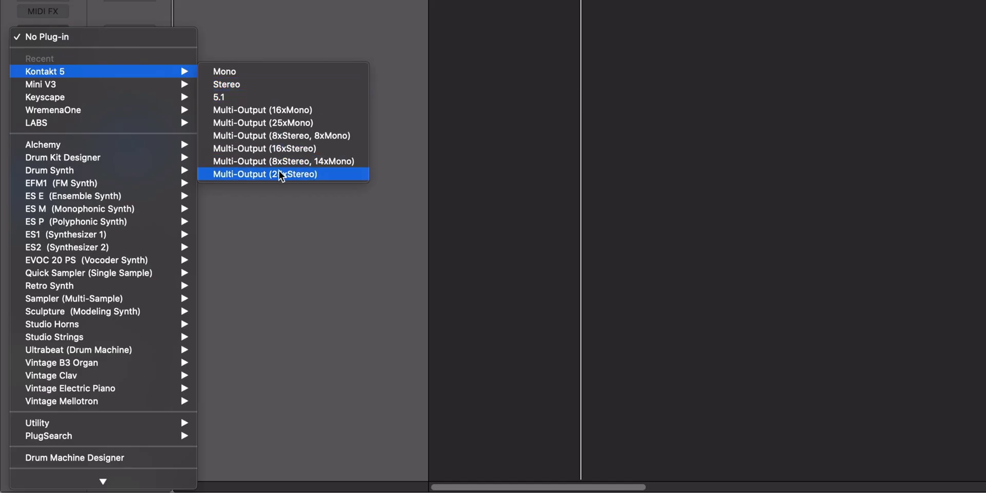
left_click(346, 175)
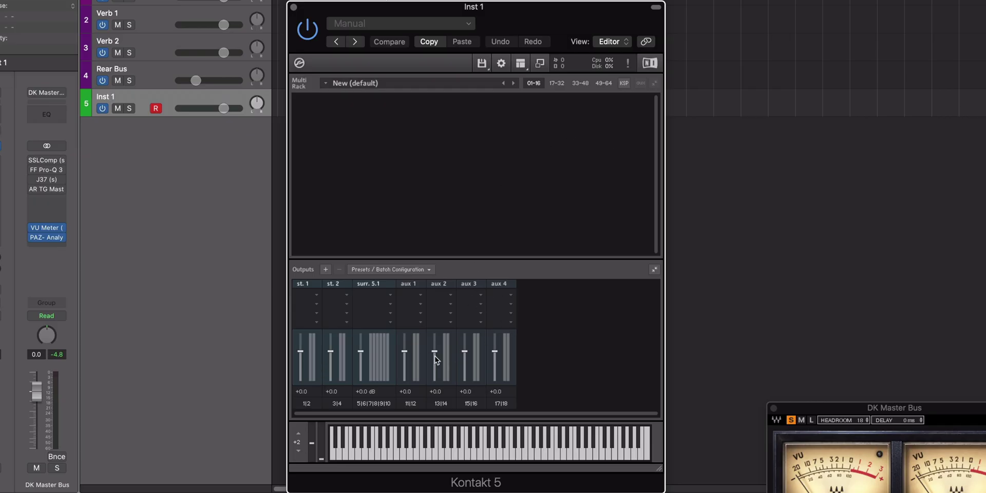
Step: Check Kontakt's view panel list unchanged, then open the Outputs dialog to add channels
left_click(521, 63)
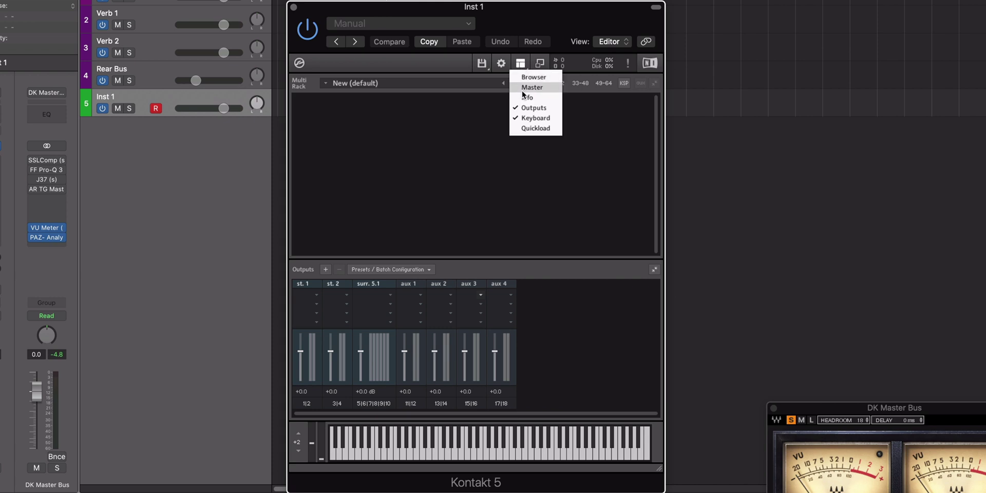
left_click(418, 157)
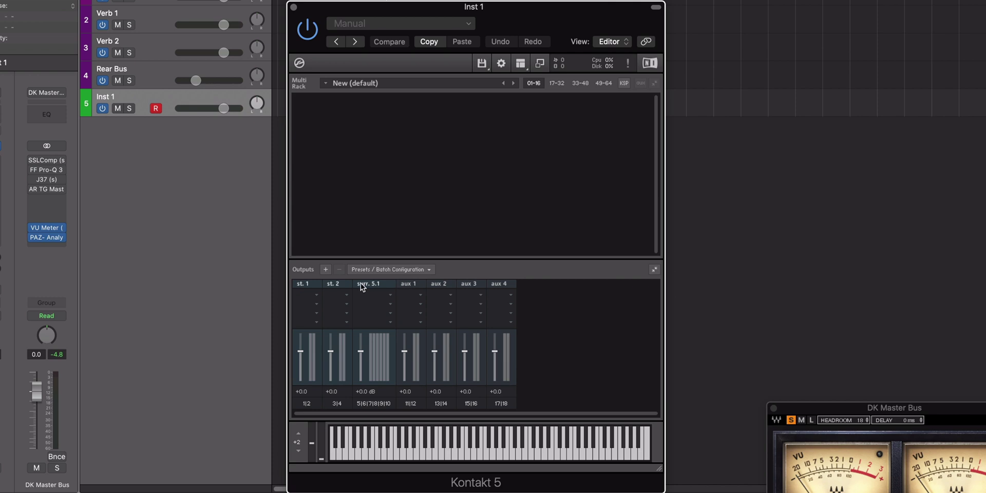
left_click(327, 269)
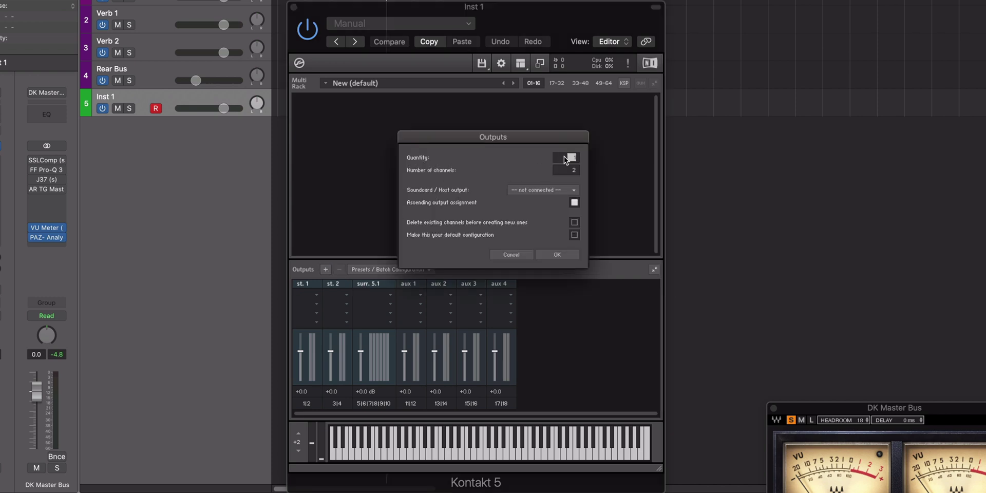
Step: Create six new stereo outputs starting at host output st. 1
left_click(524, 190)
left_click(522, 174)
left_click(557, 256)
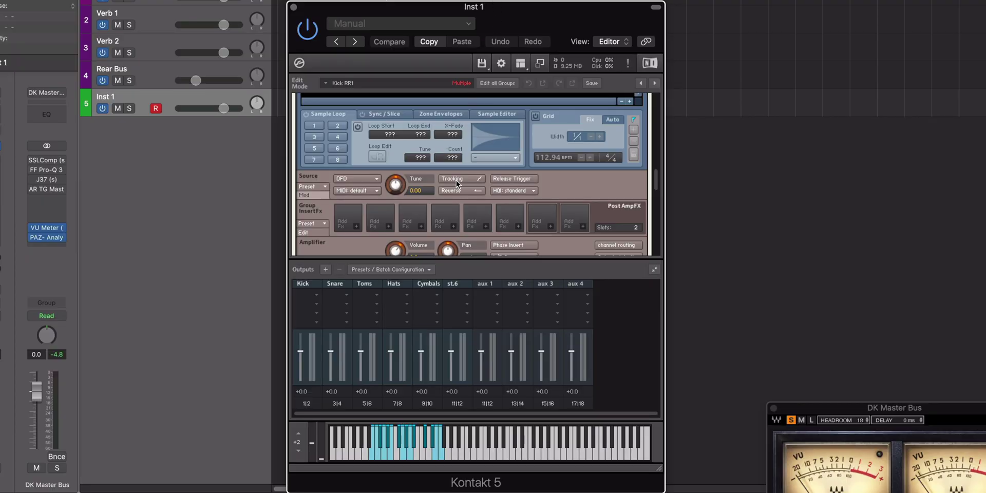
Step: Scroll to the Group Editor listing the kit's 15 groups, Kick RR1 to Cymbals RR3
scroll(456, 184, "down", 5)
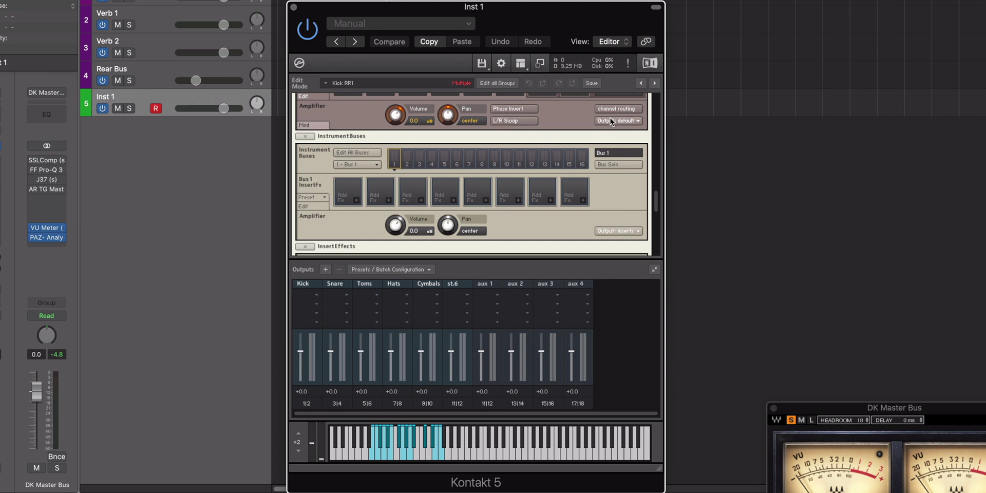
scroll(614, 120, "up", 1)
scroll(549, 180, "up", 10)
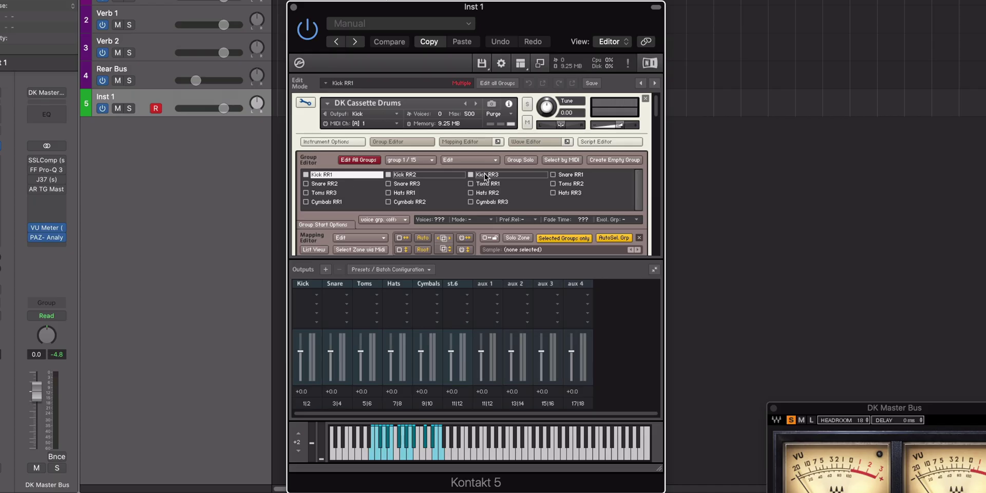
Step: Set the Edit flag on the selected Kick groups
right_click(486, 176)
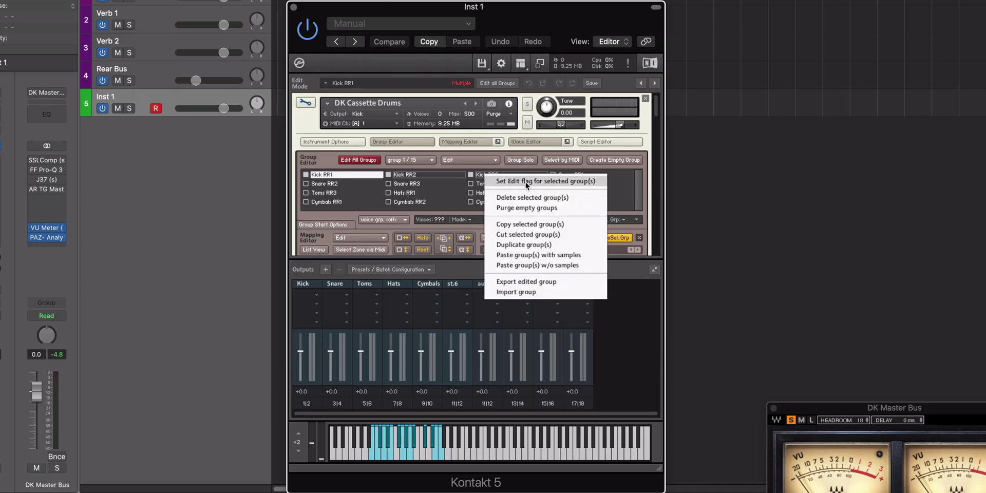
left_click(548, 180)
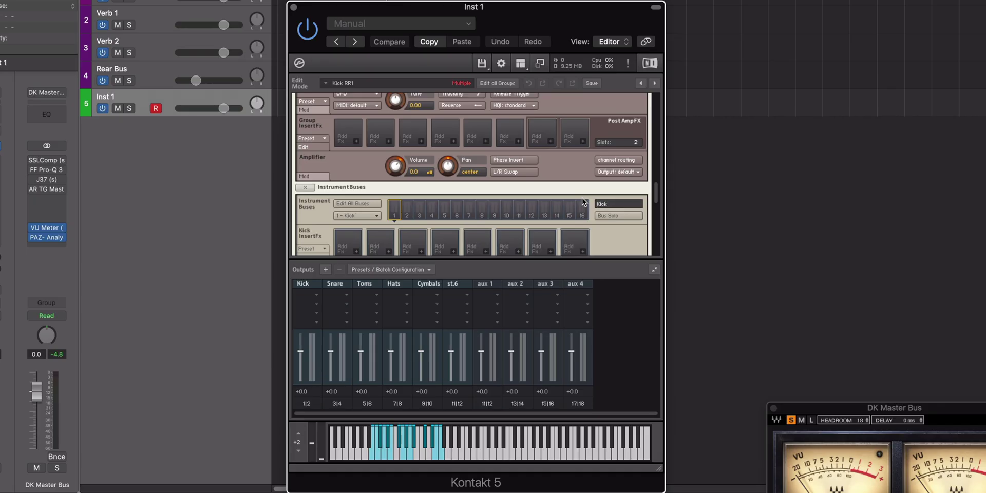
Step: Send the Kick bus to the Kick output and route the Kick groups into the Kick bus
scroll(582, 208, "down", 5)
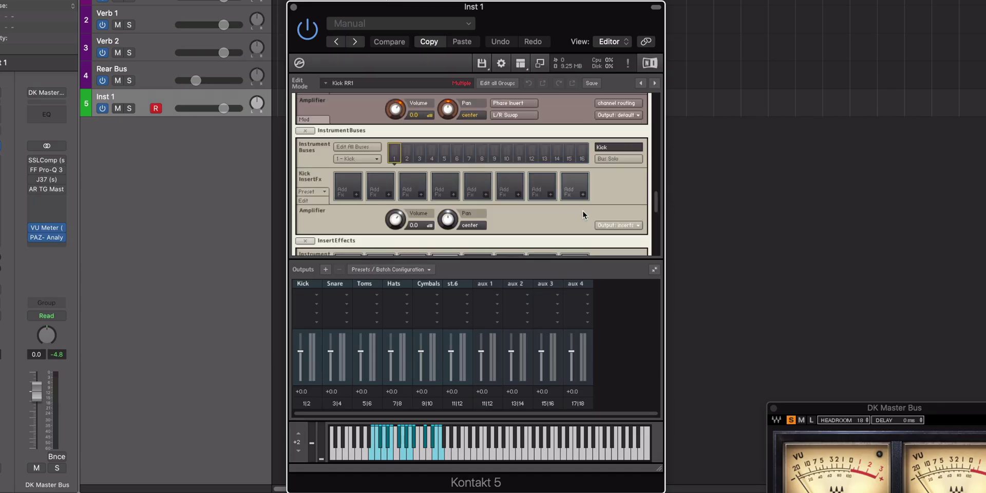
left_click(623, 219)
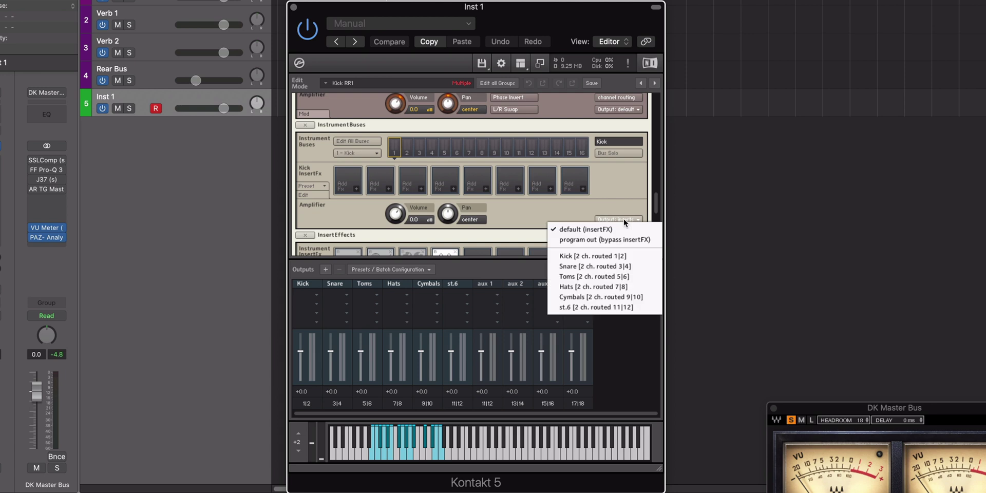
left_click(567, 256)
left_click(629, 109)
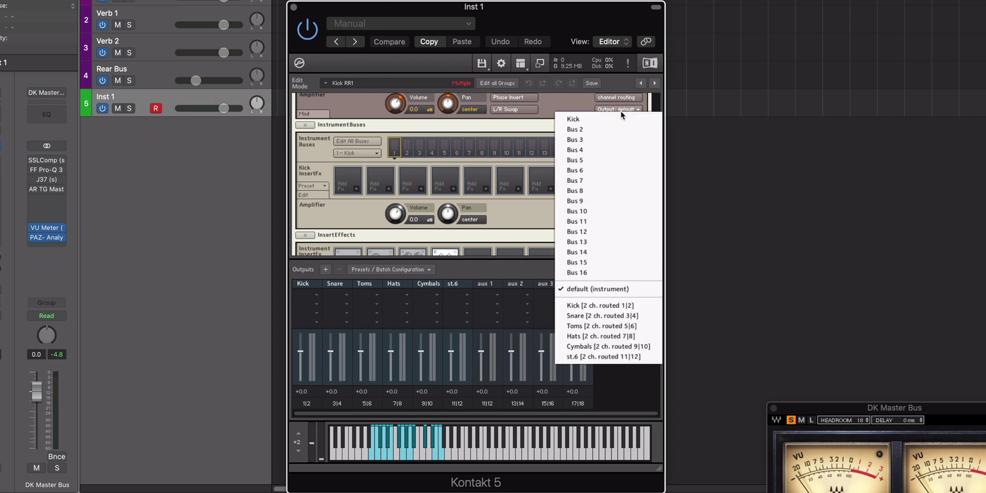
left_click(585, 119)
Step: Select all Snare groups and set their Edit flag
scroll(445, 209, "up", 10)
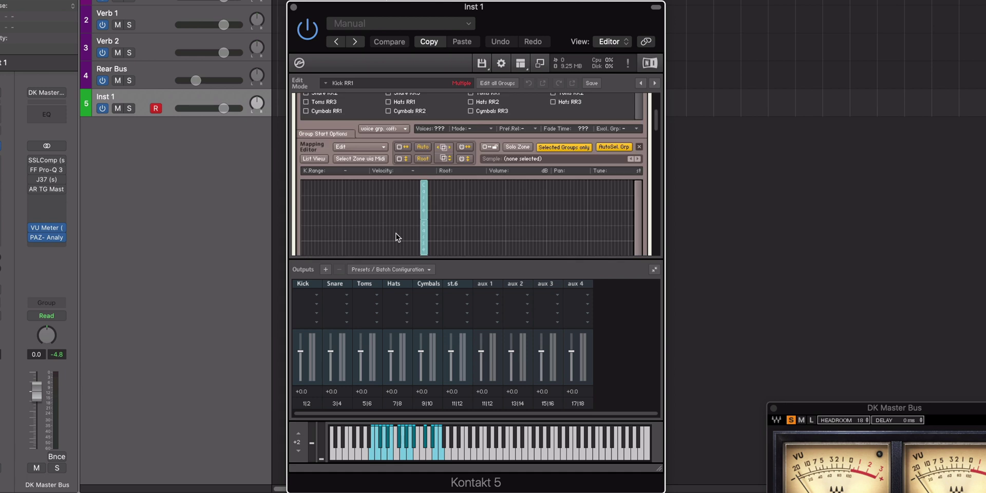
left_click(558, 146)
left_click(407, 157, "shift")
right_click(406, 157)
left_click(434, 169)
Step: Route the Snare groups into Bus 2 and send that bus to the Snare output
scroll(511, 173, "down", 5)
scroll(512, 174, "down", 8)
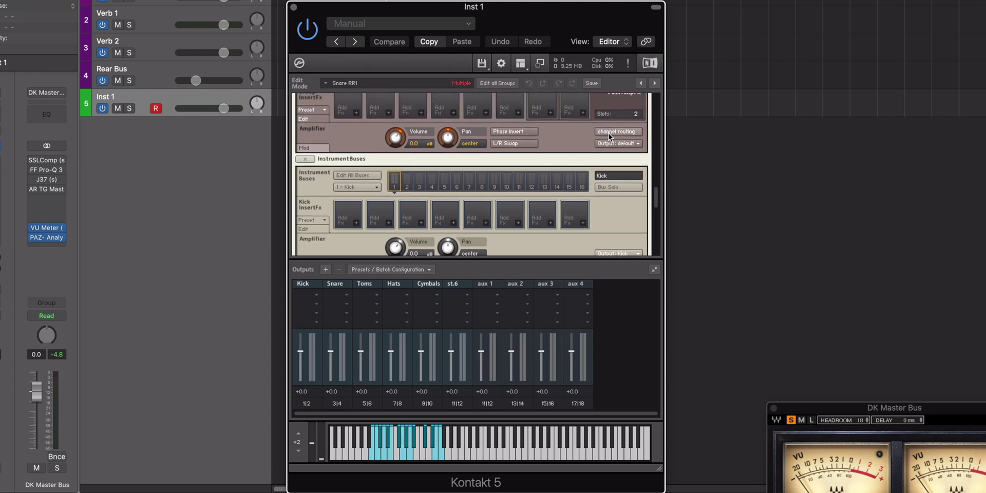
left_click(613, 144)
left_click(596, 163)
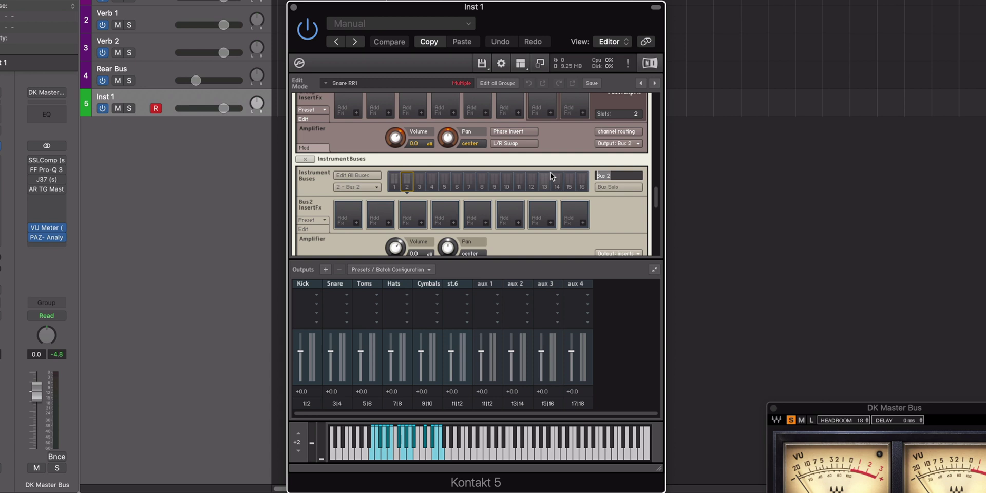
scroll(575, 176, "down", 1)
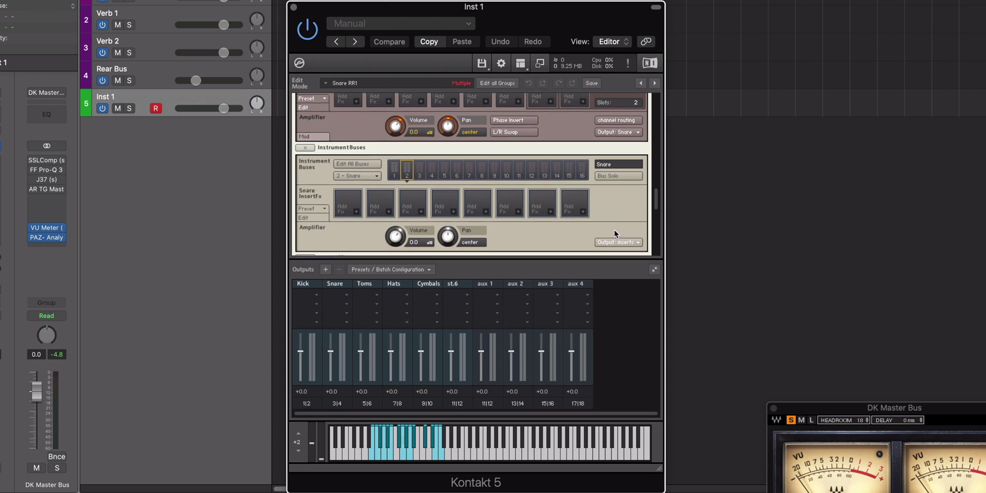
left_click(618, 242)
left_click(574, 291)
scroll(530, 212, "up", 8)
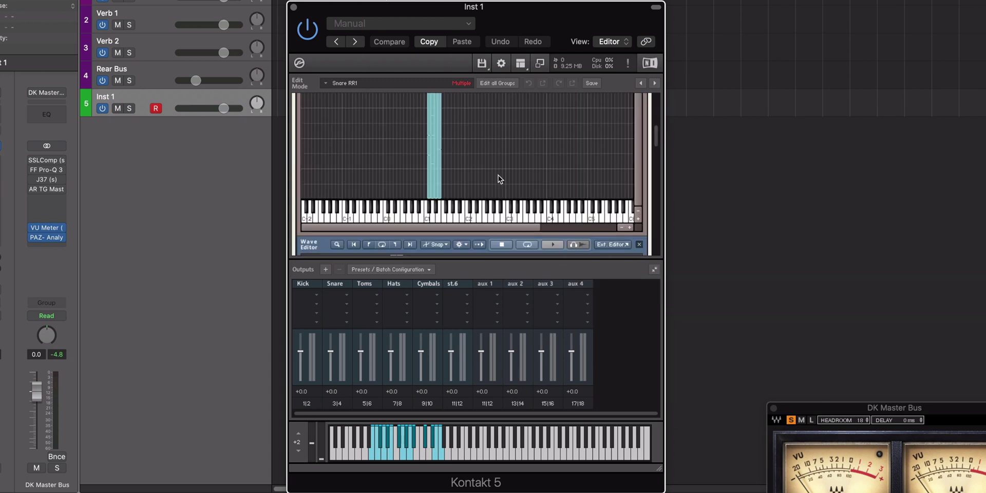
Step: Select the Toms groups and route them into their own instrument bus
left_click(483, 183)
left_click(325, 193, "shift")
scroll(541, 187, "down", 15)
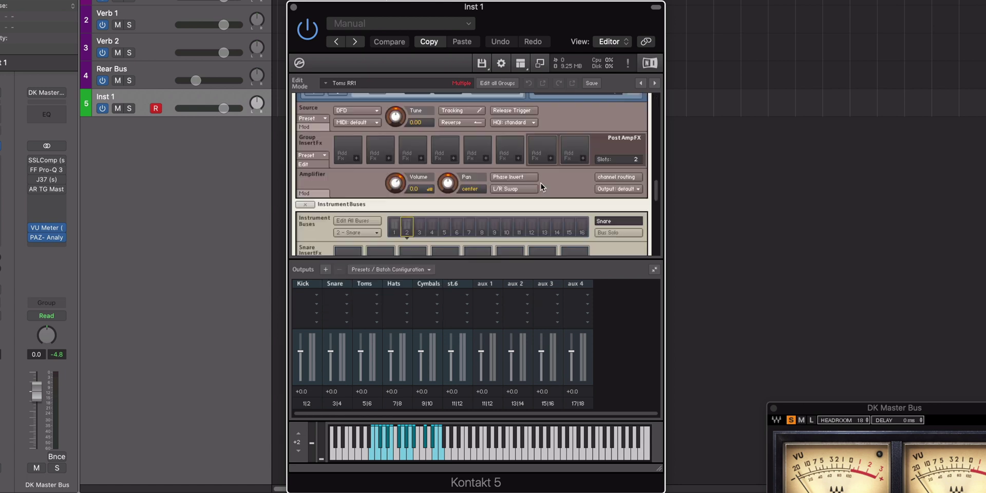
scroll(547, 175, "down", 1)
left_click(619, 242)
left_click(559, 254)
Step: Route the Hats groups into Bus 4, and the Toms and Hats buses to their outputs
left_click(404, 193)
left_click(487, 193, "super")
left_click(570, 192, "super")
scroll(596, 156, "down", 5)
left_click(618, 216)
left_click(608, 248)
scroll(638, 224, "down", 4)
left_click(619, 183)
left_click(608, 224)
scroll(589, 217, "down", 3)
left_click(619, 174)
left_click(591, 246)
Step: Route the Cymbals groups into Bus 5 and name that bus Cymbals
scroll(591, 205, "up", 10)
left_click(381, 202)
left_click(478, 202, "shift")
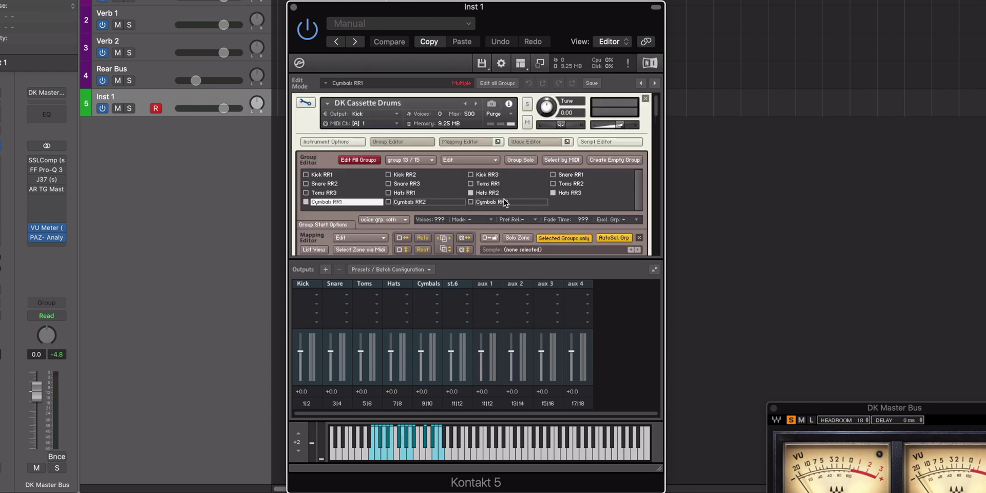
scroll(563, 181, "down", 5)
scroll(563, 181, "down", 5)
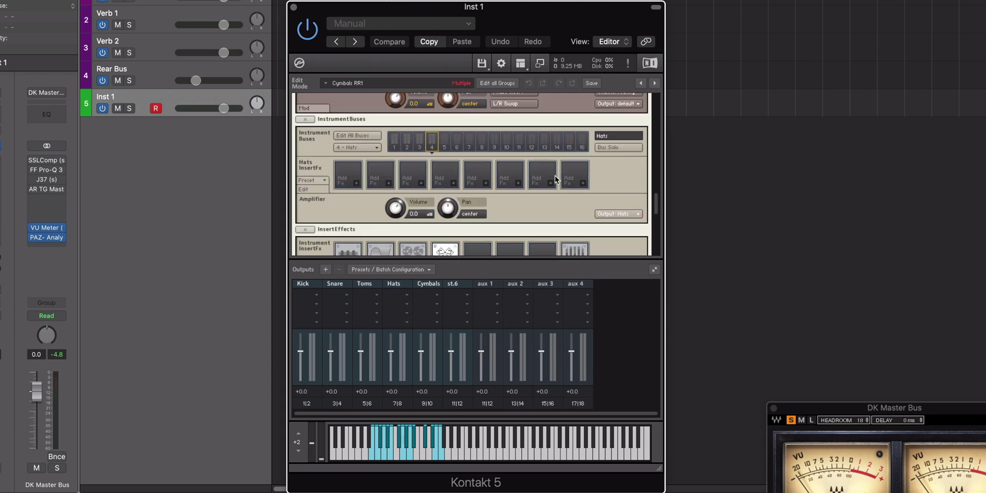
scroll(591, 195, "up", 2)
left_click(618, 177)
left_click(622, 215)
type("Cymbals")
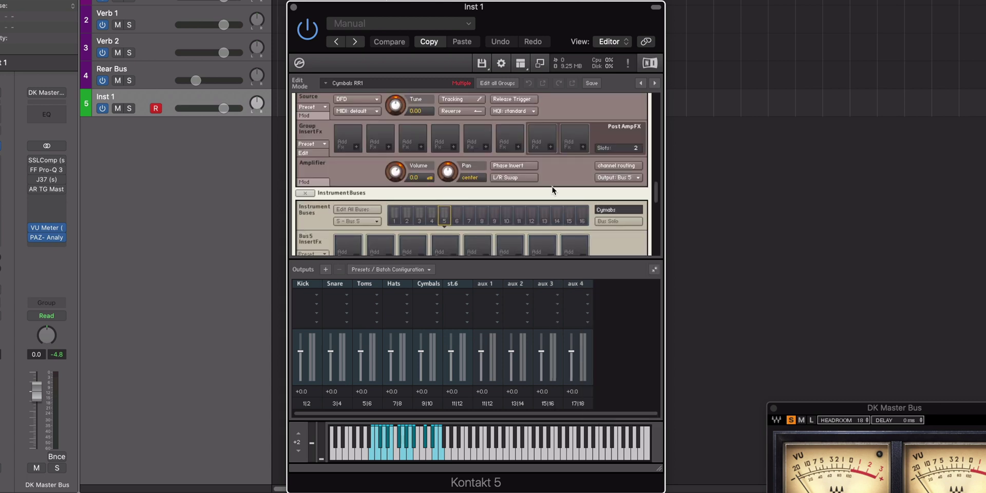
key("Return")
Step: Send the Cymbals bus to the Cymbals output and play back to check the drums
scroll(554, 189, "down", 2)
left_click(618, 242)
left_click(599, 321)
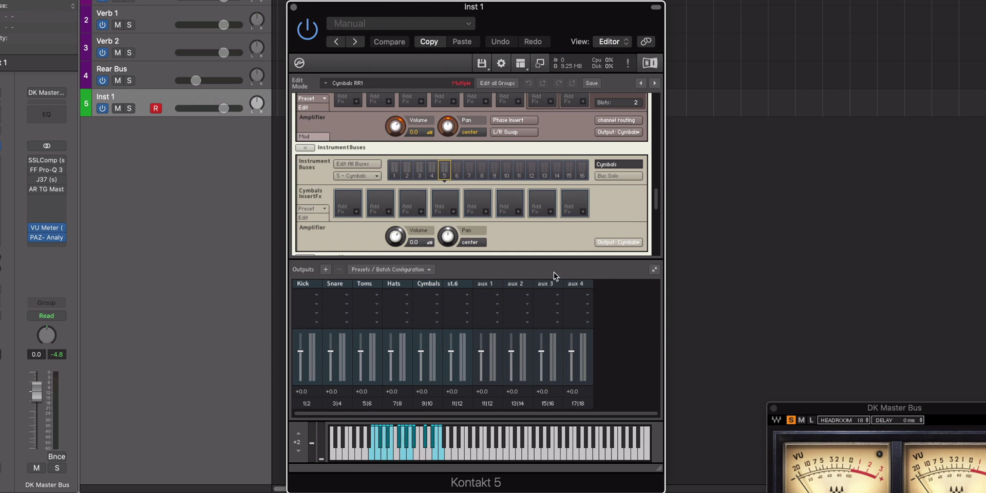
key("space")
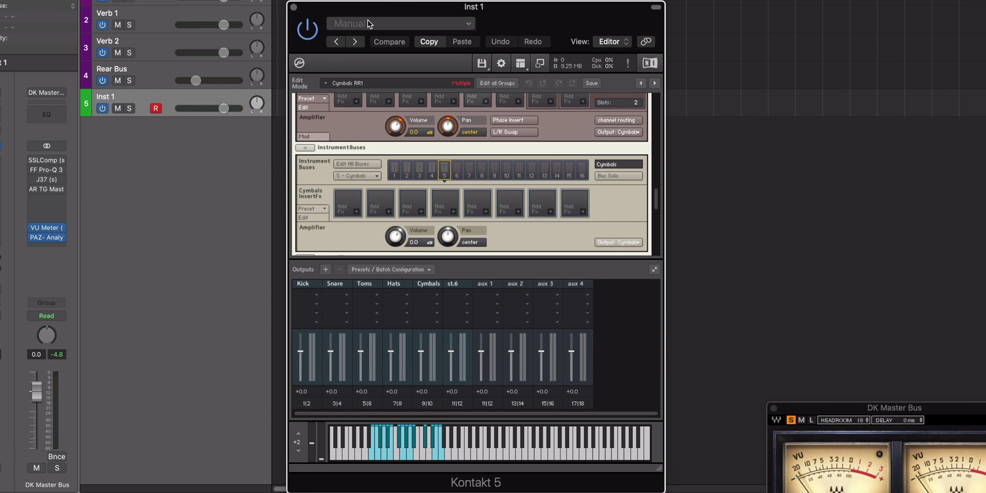
Step: Show Logic's mixer and add four aux channels for Kontakt outputs 3-4 through 9-10
left_click_drag(370, 14, 631, 0)
key("x")
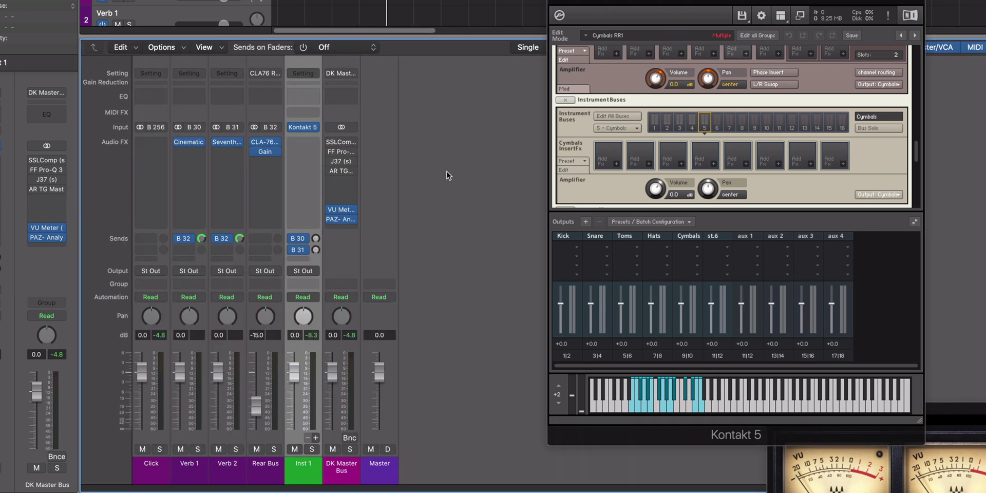
left_click(316, 438)
left_click(316, 439)
left_click(315, 438)
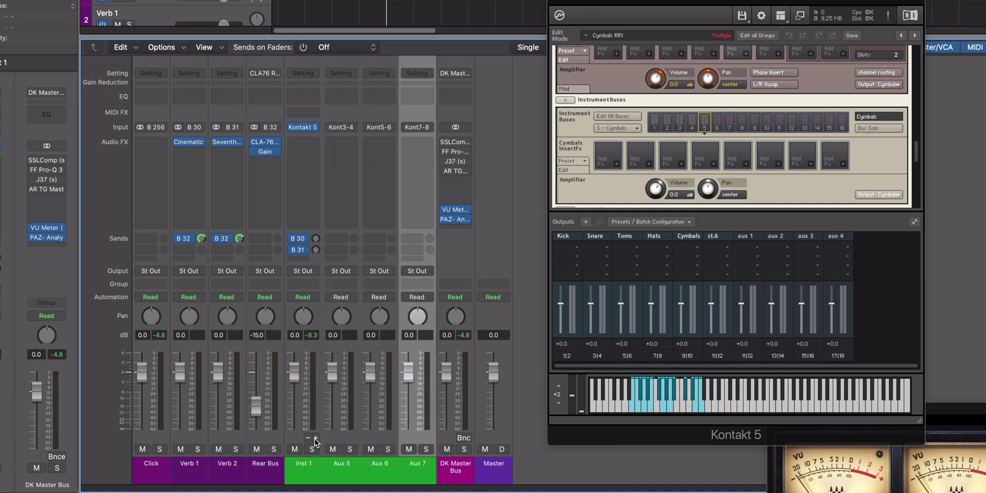
left_click(315, 438)
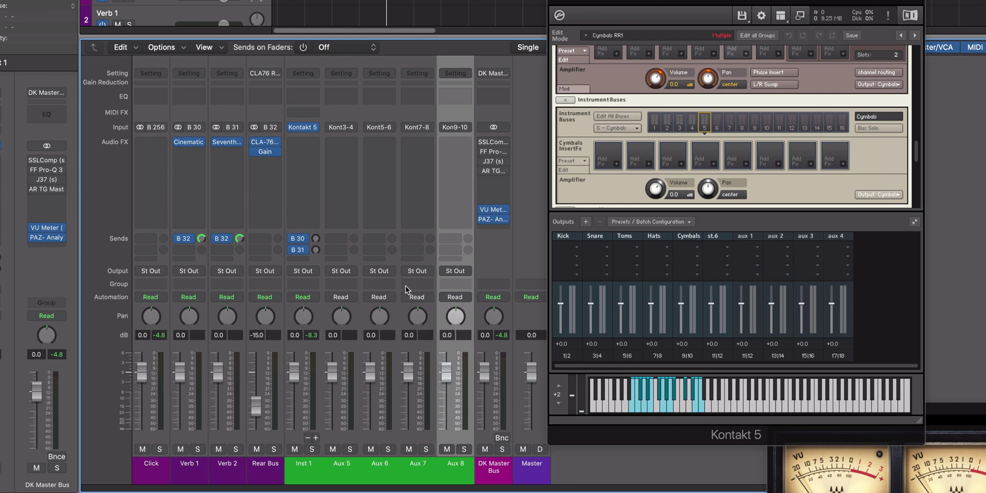
Step: Rename the Inst 1, Aux 5 and Aux 6 channels to Kick, Snare and Toms
double_click(313, 470)
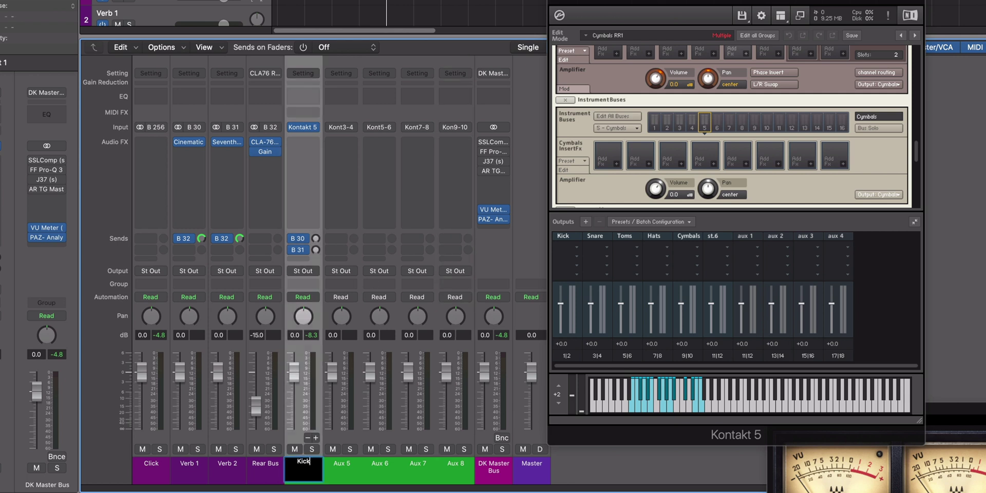
key("Return")
double_click(341, 465)
type("Snare")
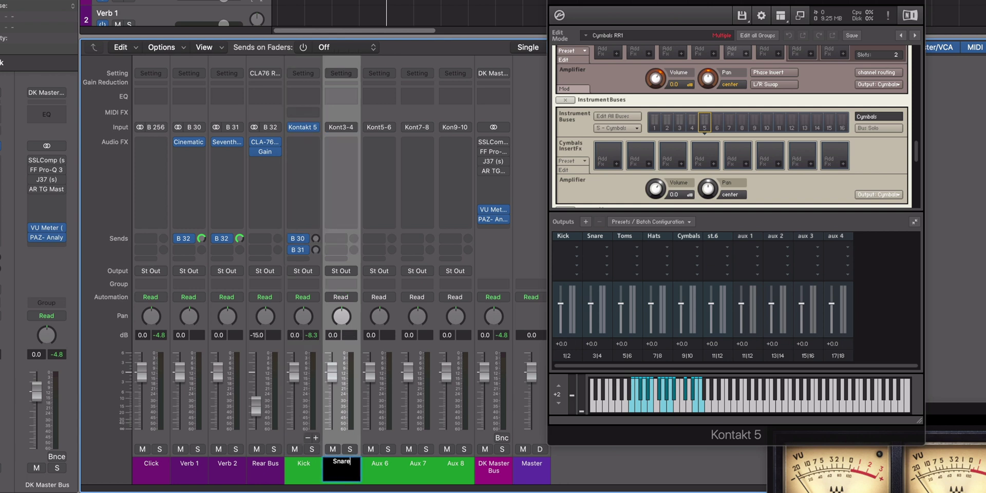
key("Return")
double_click(371, 465)
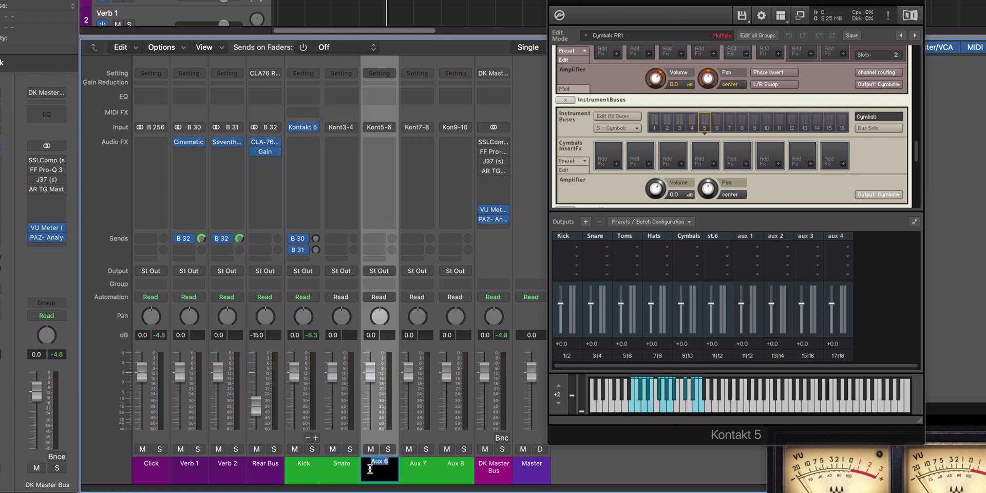
key("Return")
Step: Rename the Aux 7 and Aux 8 channels to Hats and Cymbals
double_click(413, 472)
type("Hats")
key("Return")
double_click(455, 464)
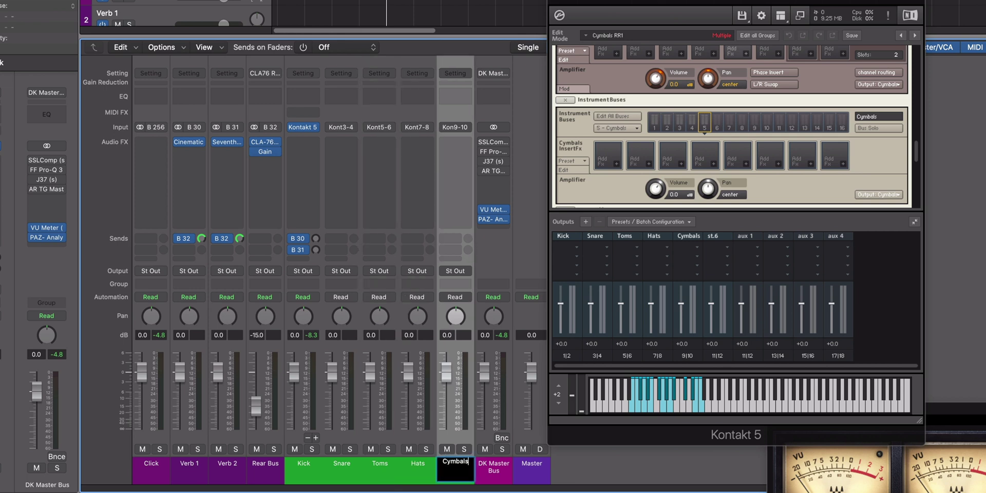
type("Cymbals")
key("Return")
left_click(311, 472)
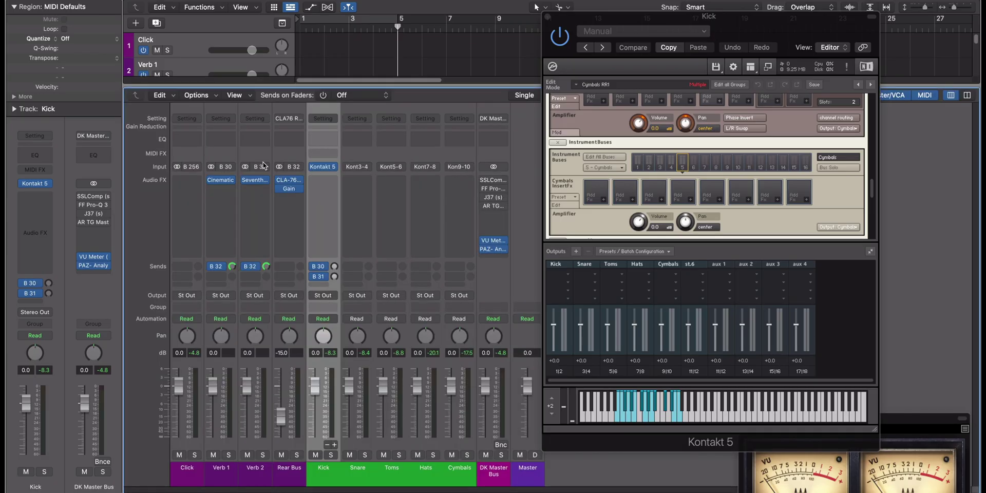
Step: Create tracks for the Snare through Cymbals aux channels, then hide the mixer
key("x")
left_click(367, 479)
left_click(466, 478, "shift")
right_click(465, 477)
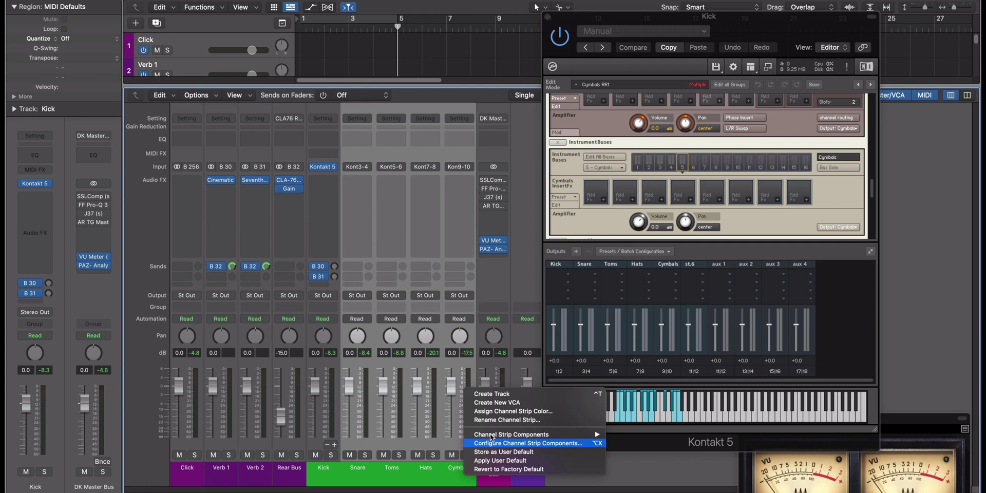
left_click(497, 402)
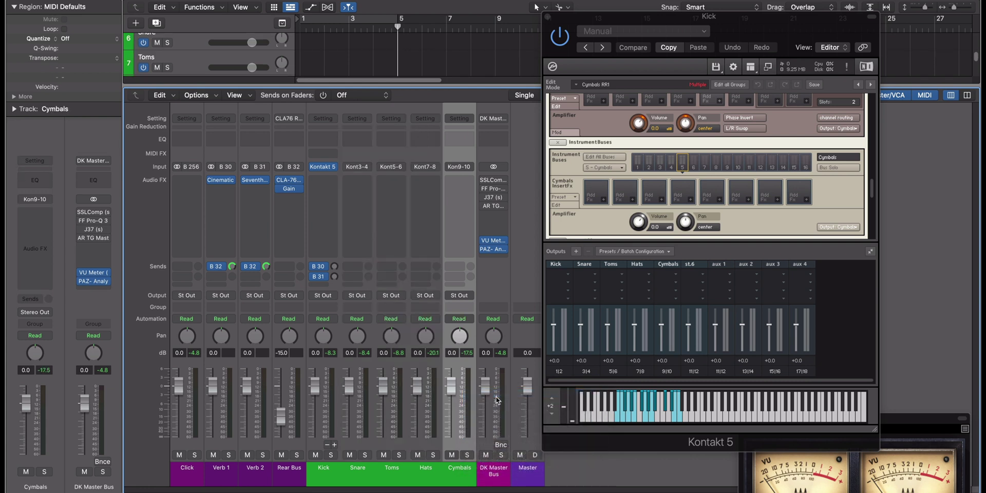
key("x")
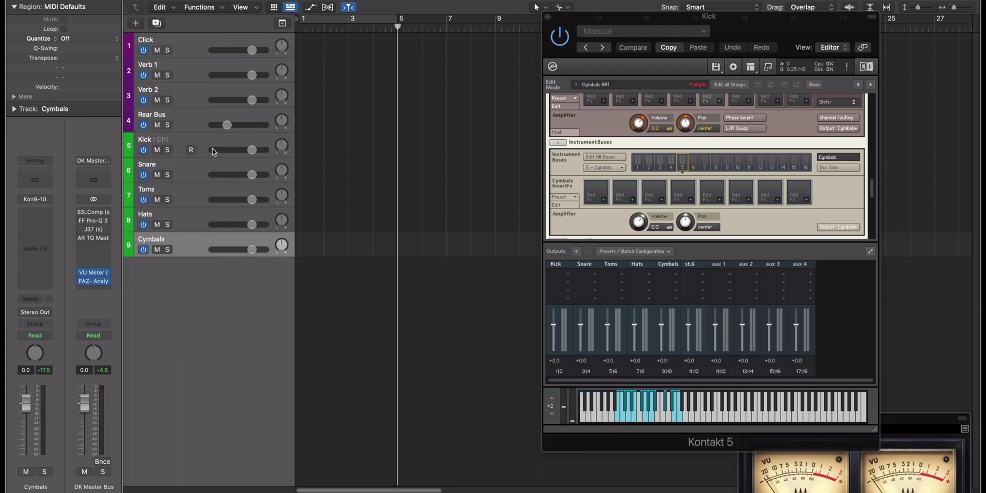
left_click(201, 141)
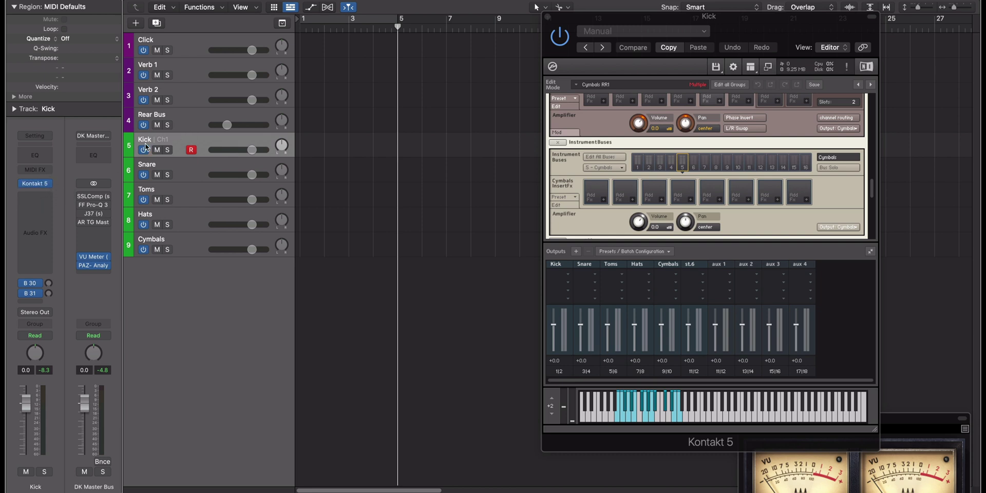
Step: Group tracks Kick through Cymbals into a summing stack named Cassette Drums
left_click(180, 240, "shift")
key("super+shift+d")
key("Return")
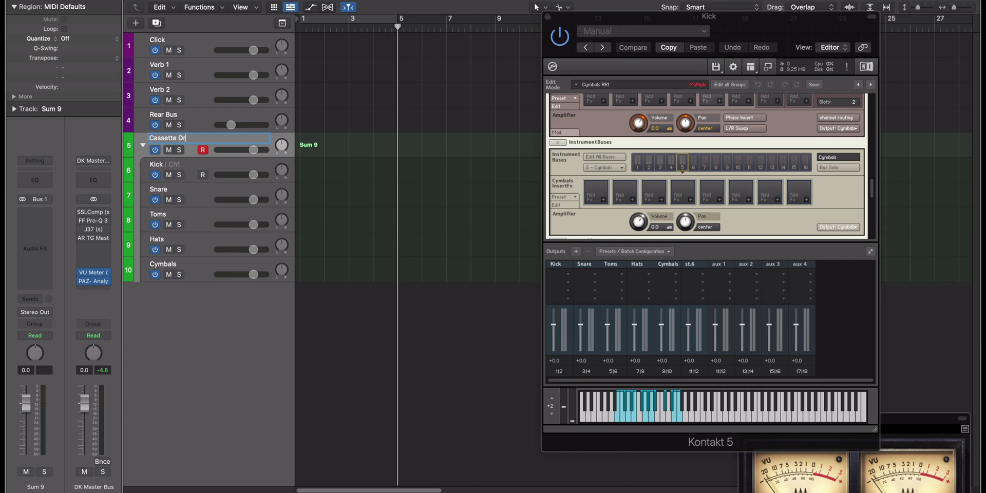
key("Return")
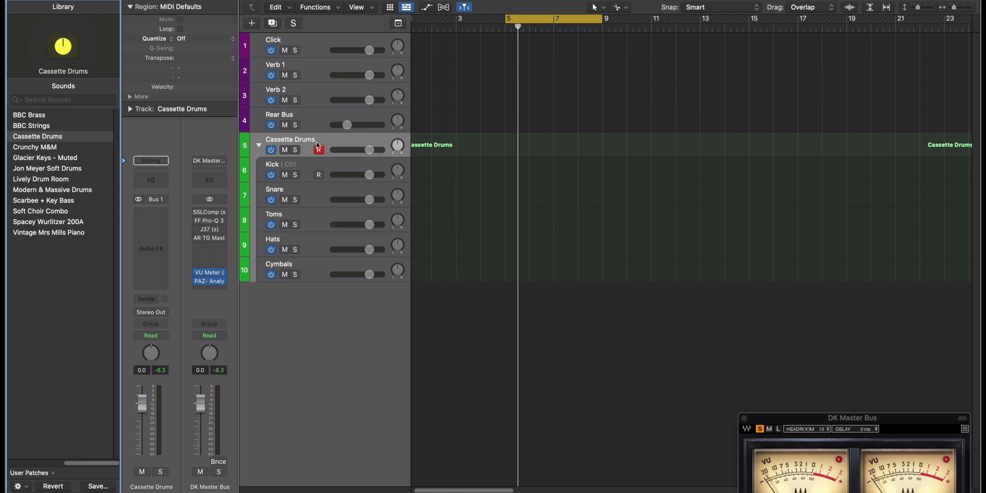
Step: Delete the old stack and load the Cassette Drums user patch onto a new software instrument track
key("super+BackSpace")
key("alt+super+s")
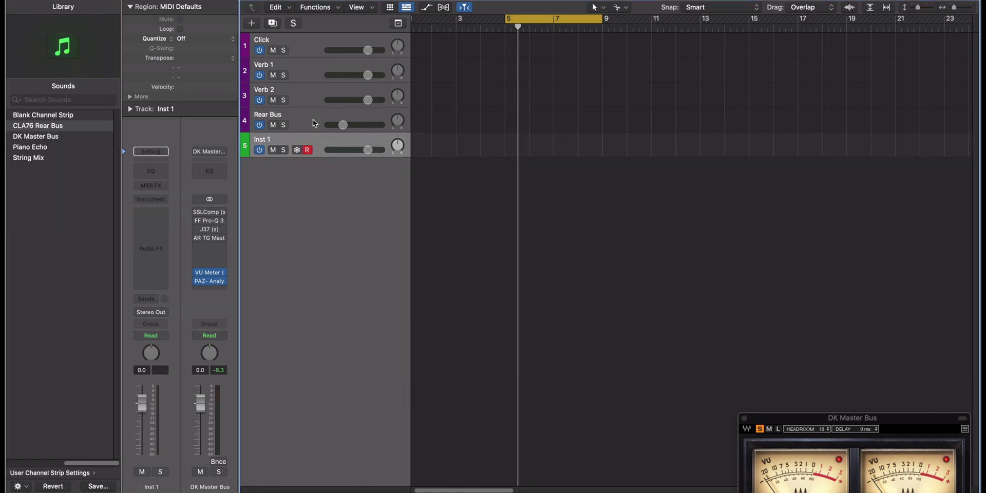
left_click(61, 115)
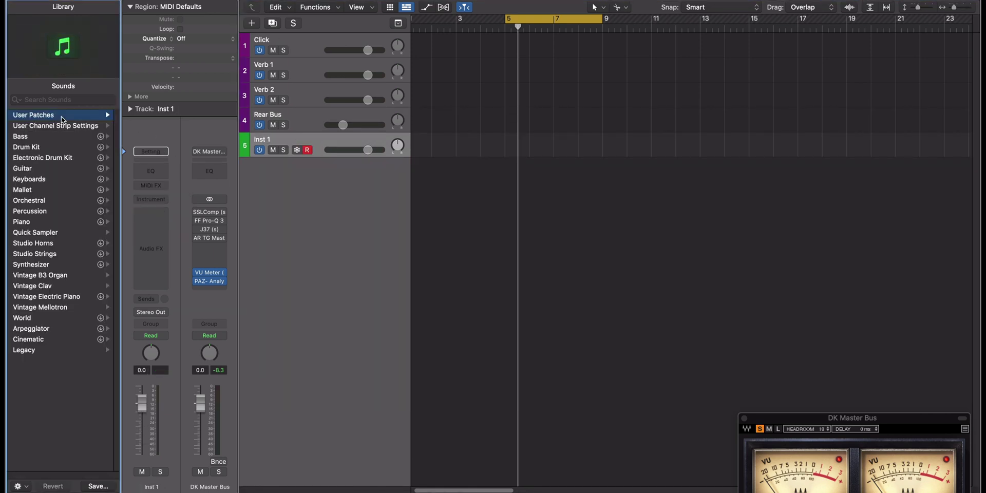
left_click(49, 137)
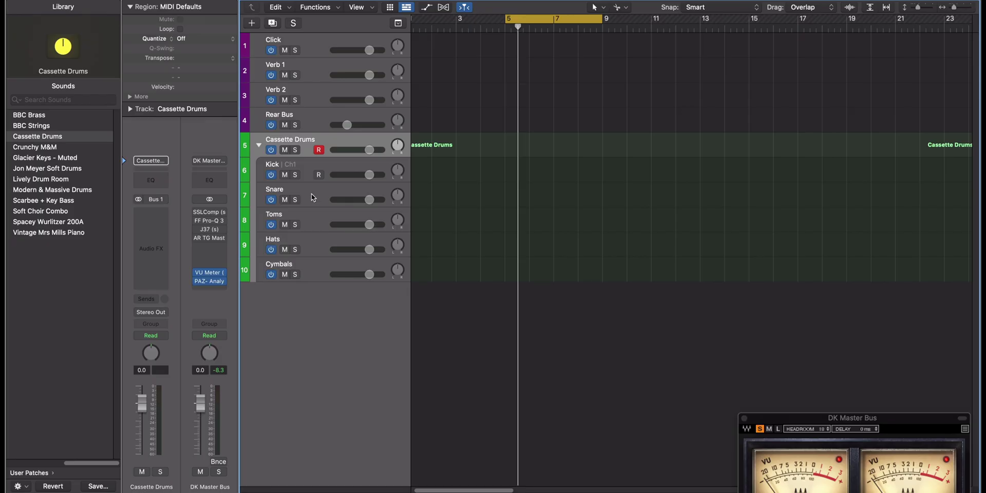
Step: Check the Snare, Toms, Hats and Cymbals tracks, then reselect the Cassette Drums stack
left_click(267, 195)
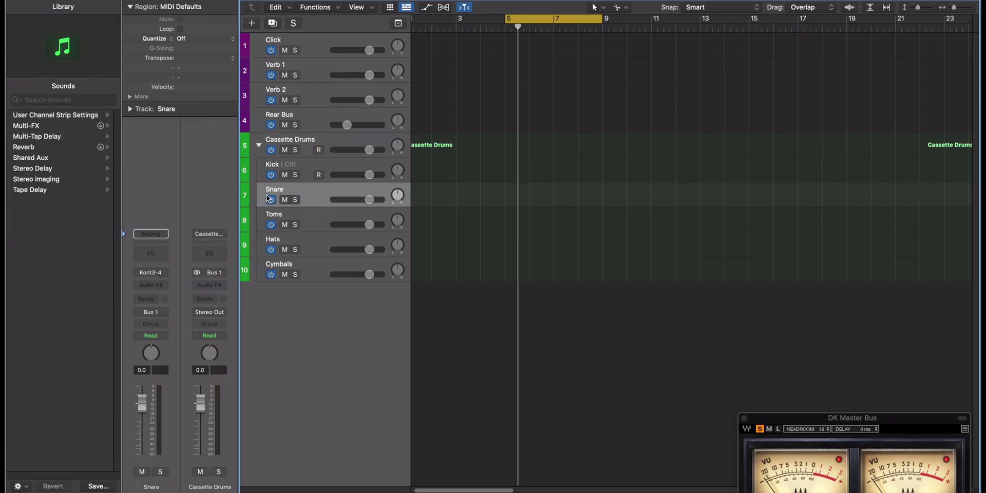
left_click(304, 230)
left_click(306, 254)
left_click(309, 267)
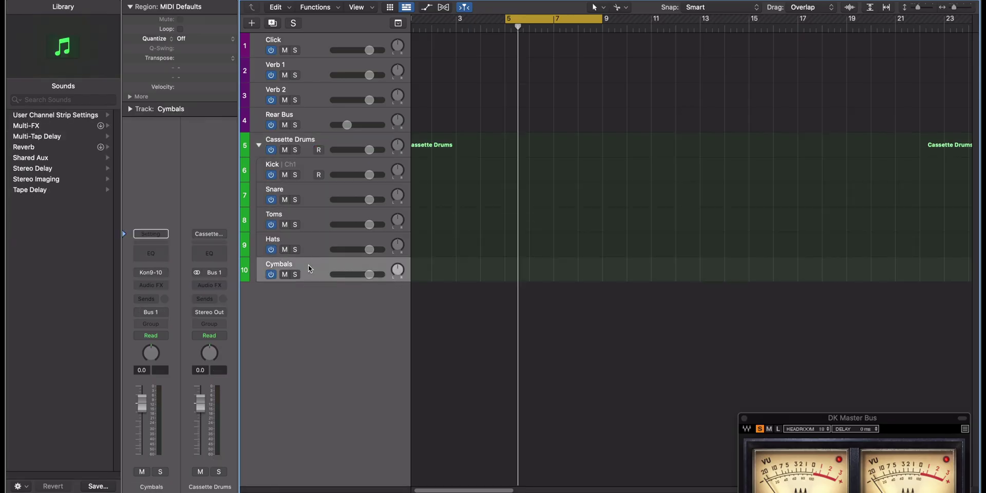
left_click(316, 134)
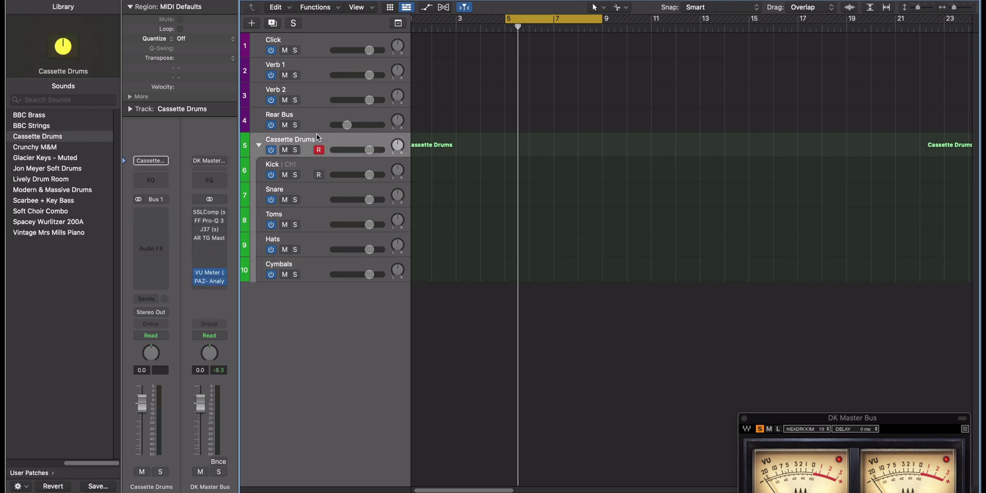